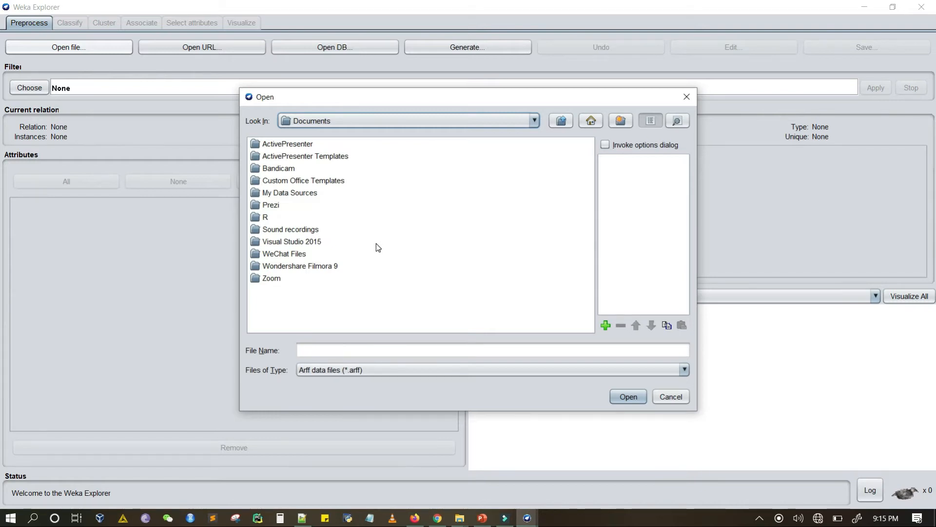
Step: Load the weather.nominal.arff data file from the Datasets folder on the Desktop
{"action": "left_click", "coordinate": [593, 121]}
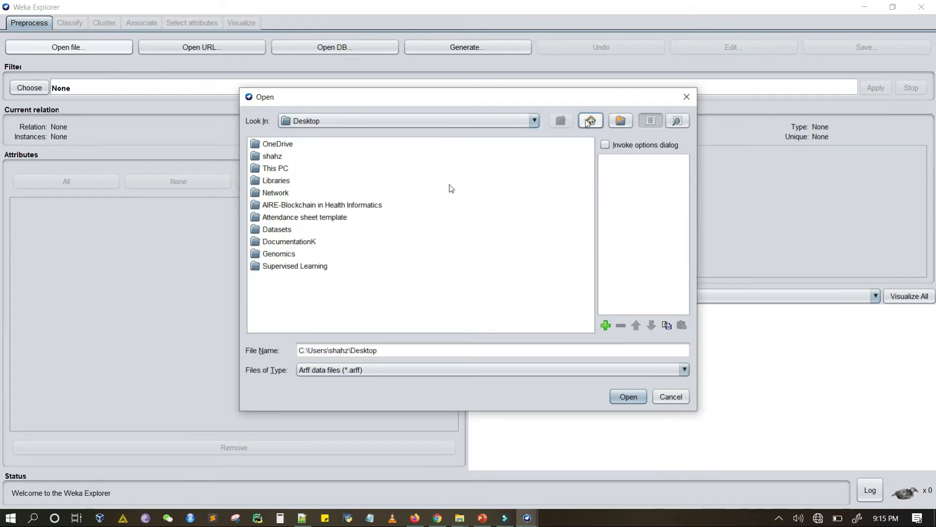
{"action": "double_click", "coordinate": [285, 230]}
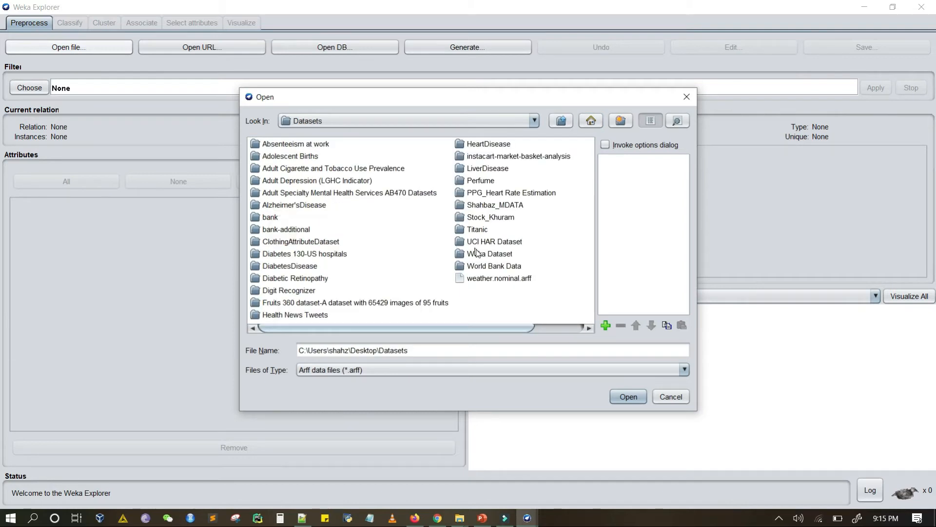
{"action": "left_click", "coordinate": [476, 254]}
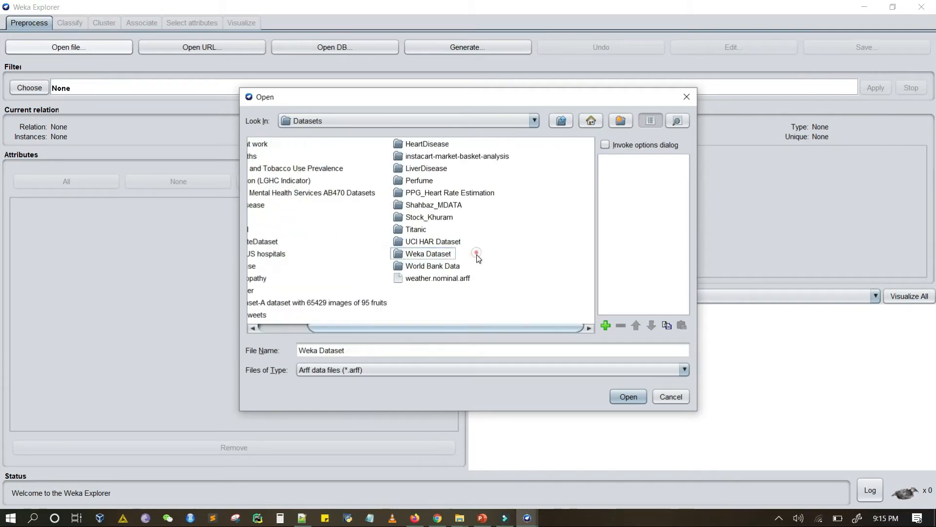
{"action": "left_click", "coordinate": [350, 259]}
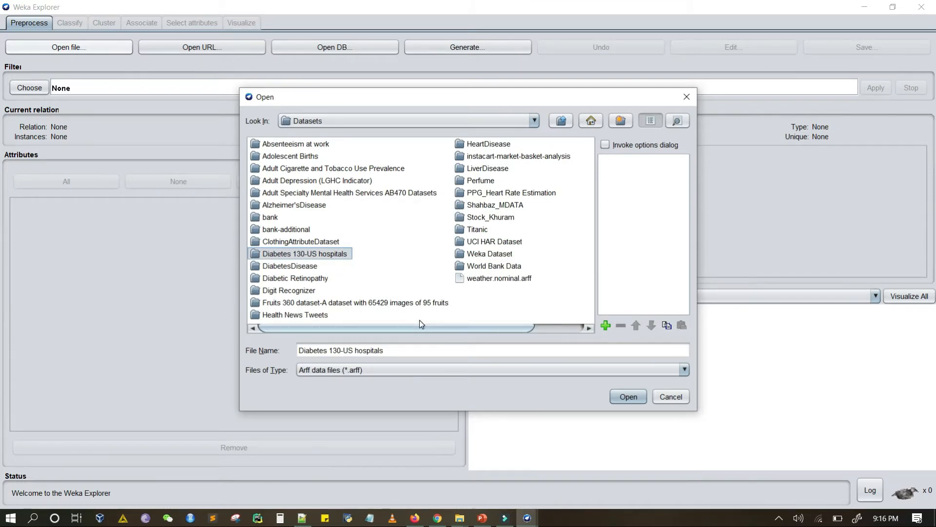
{"action": "scroll", "coordinate": [494, 279], "scroll_direction": "right", "scroll_amount": 3}
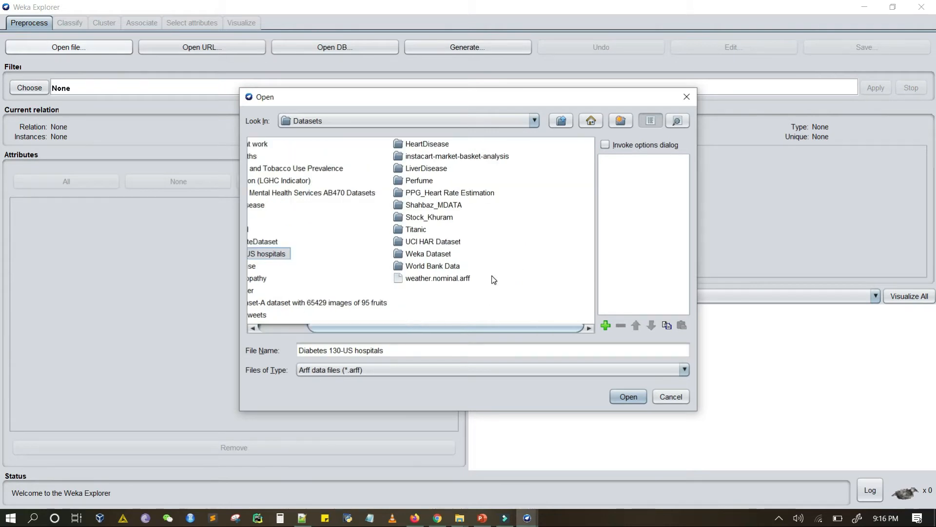
{"action": "left_click", "coordinate": [445, 280]}
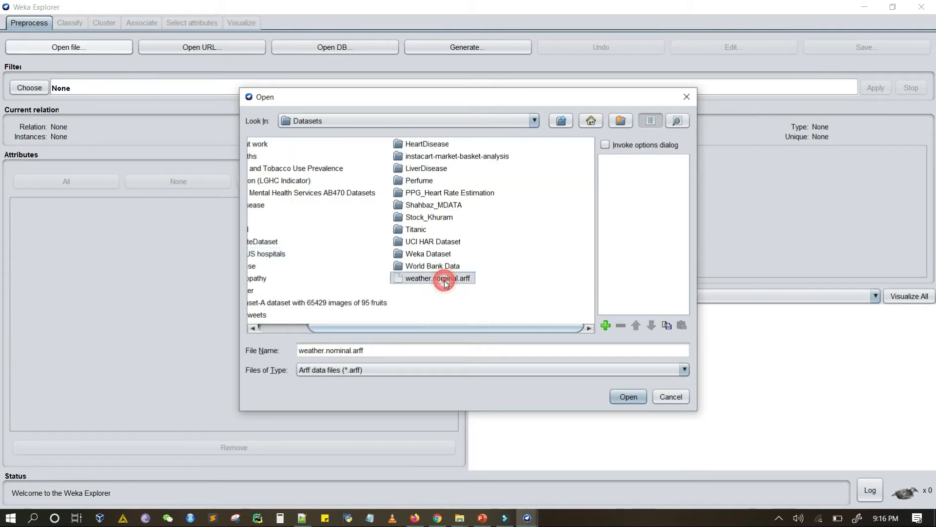
{"action": "left_click", "coordinate": [633, 398]}
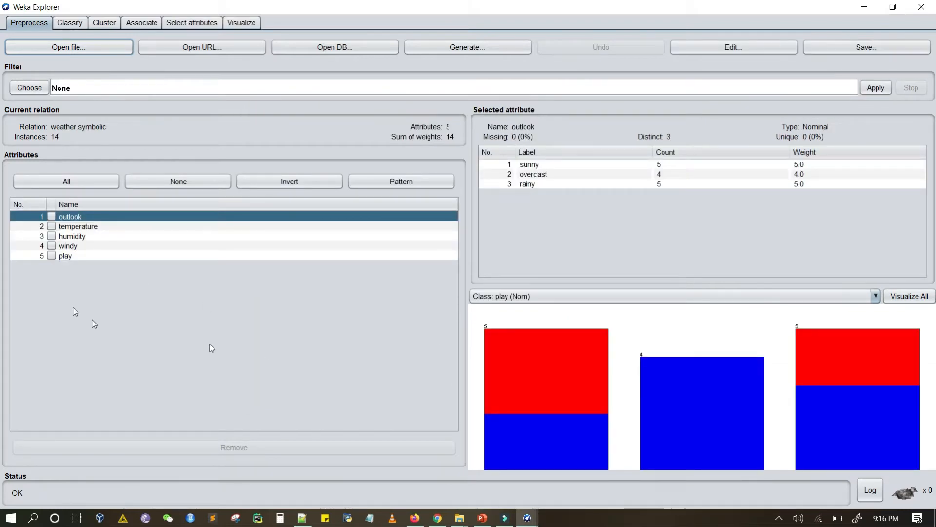
Step: Examine the outlook attribute's type and the counts of its sunny, overcast and rainy labels
{"action": "left_click", "coordinate": [51, 217]}
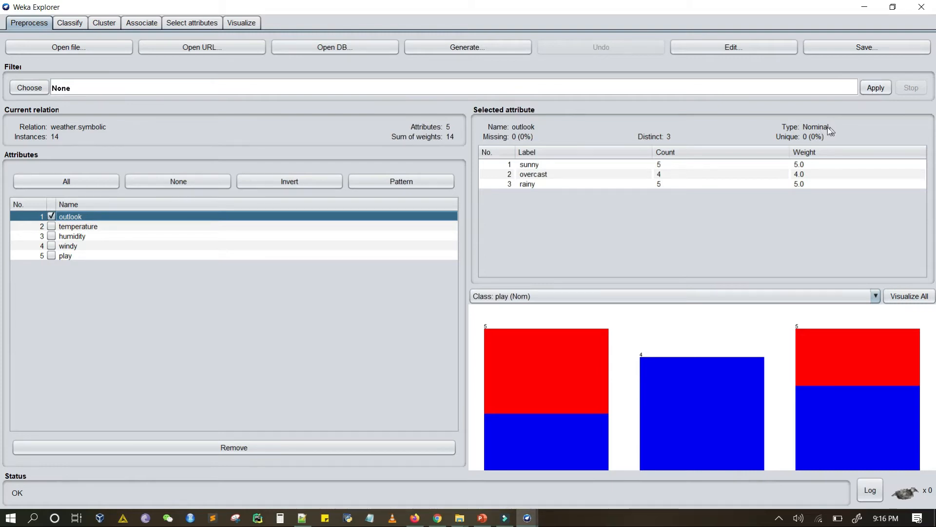
{"action": "left_click", "coordinate": [530, 168]}
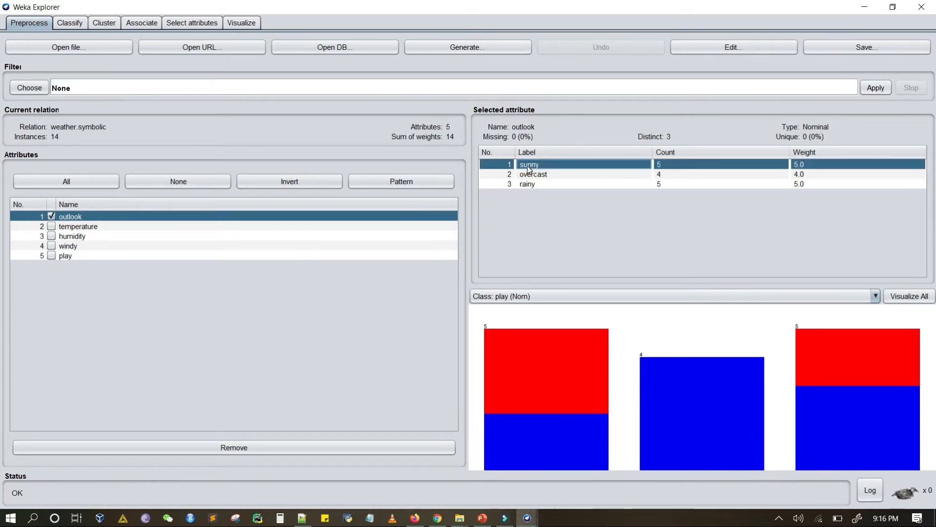
{"action": "left_click", "coordinate": [530, 174]}
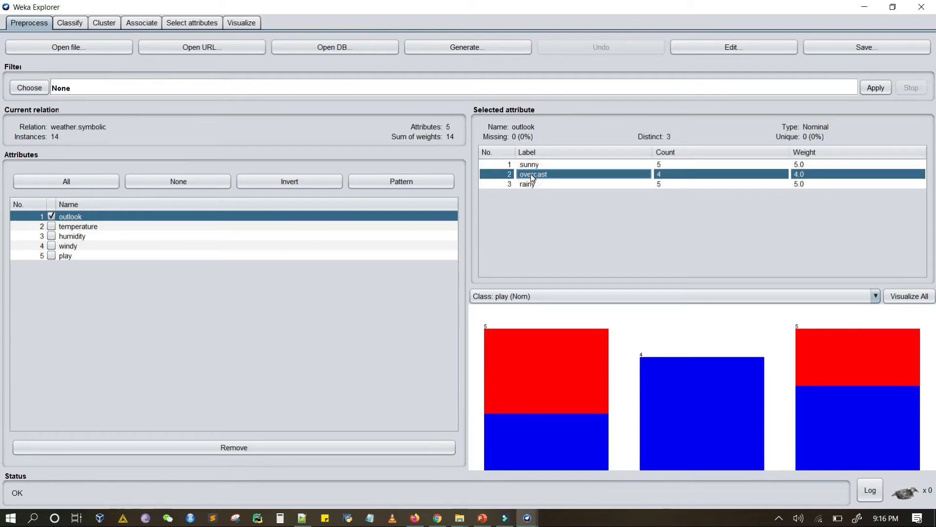
{"action": "left_click", "coordinate": [534, 186]}
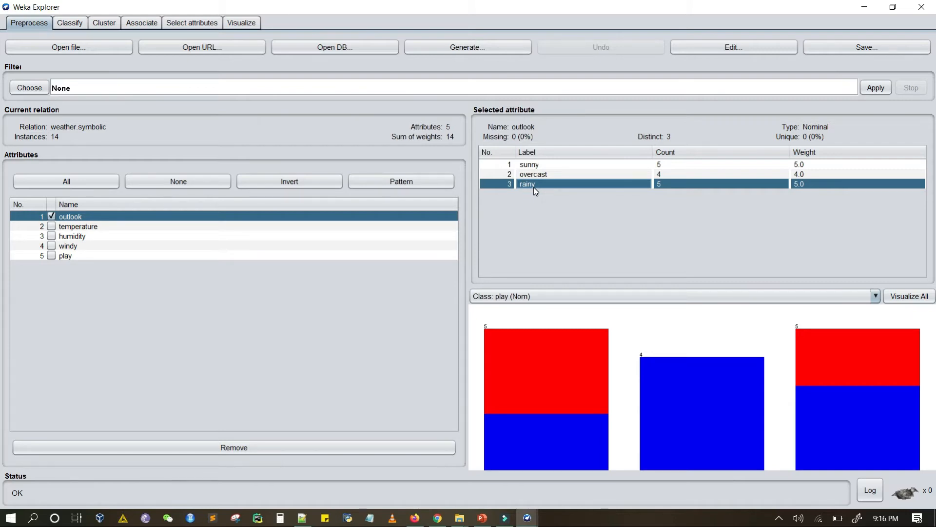
{"action": "left_click", "coordinate": [661, 166]}
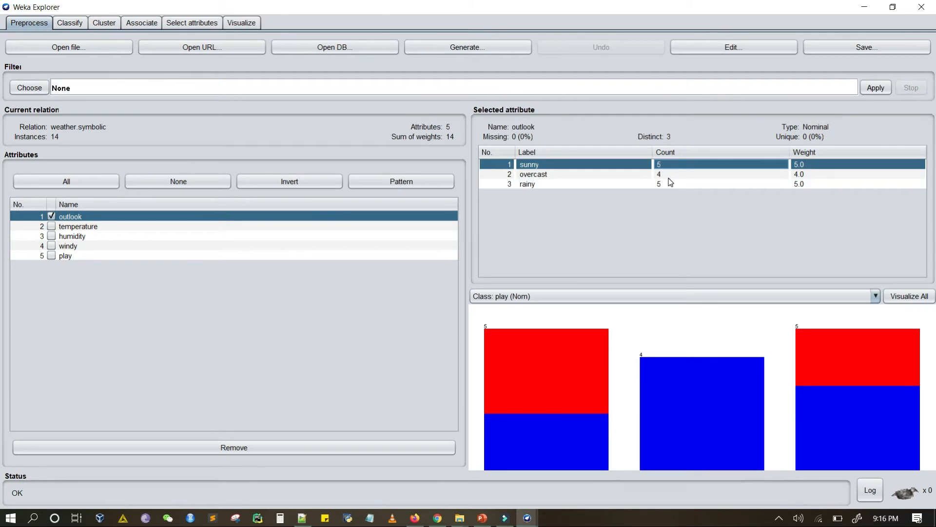
{"action": "left_click", "coordinate": [669, 174]}
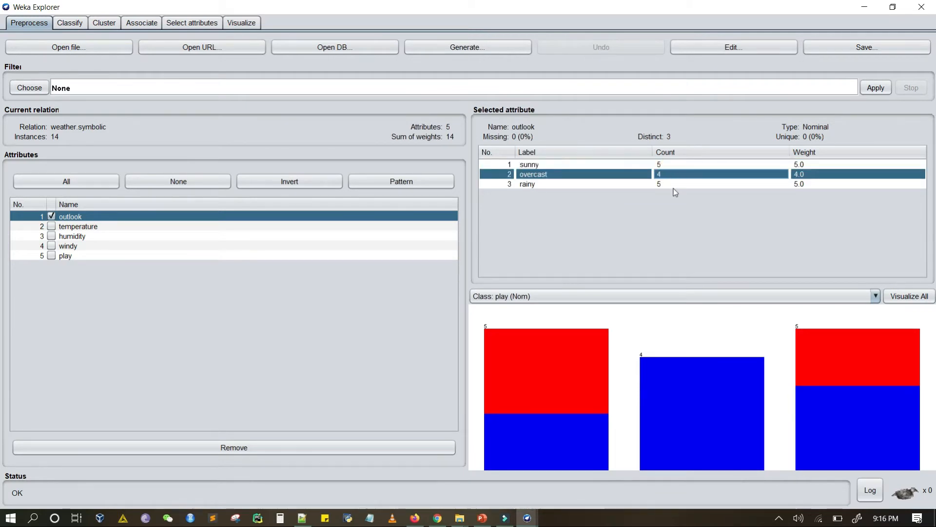
{"action": "left_click", "coordinate": [673, 187]}
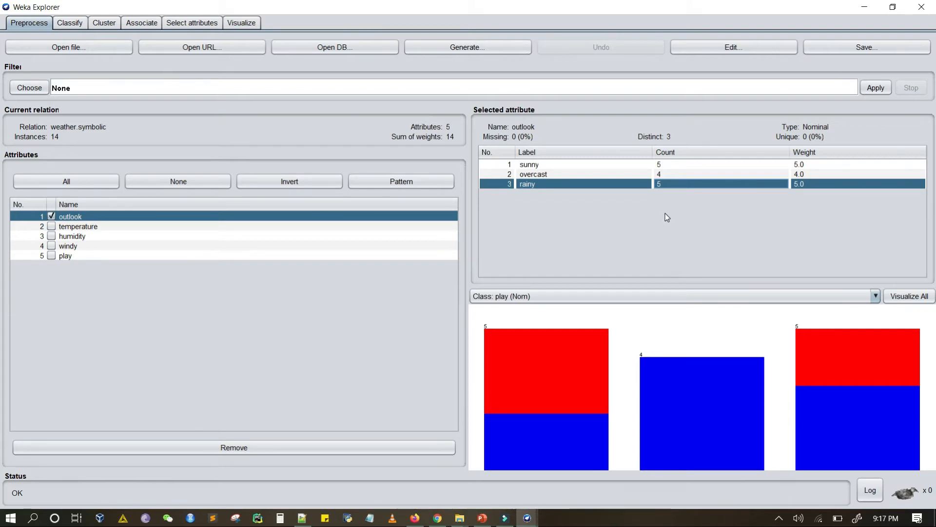
{"action": "left_click", "coordinate": [51, 215]}
Step: Examine the label distributions of the temperature, humidity, windy and play attributes
{"action": "left_click", "coordinate": [74, 229]}
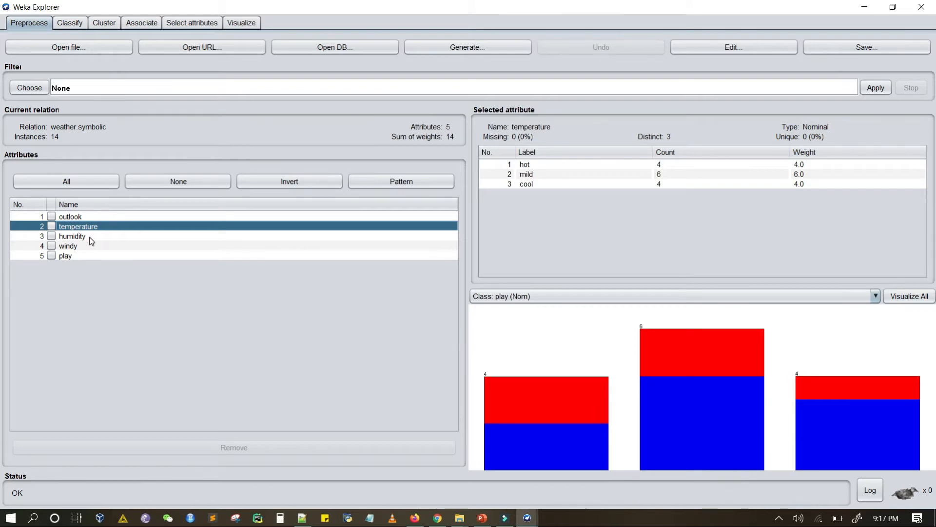
{"action": "left_click", "coordinate": [91, 239]}
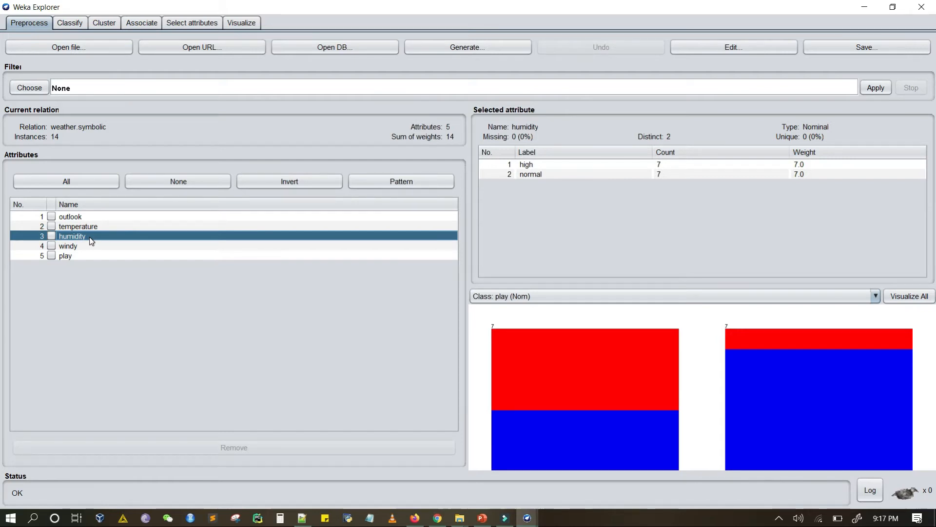
{"action": "left_click", "coordinate": [94, 249]}
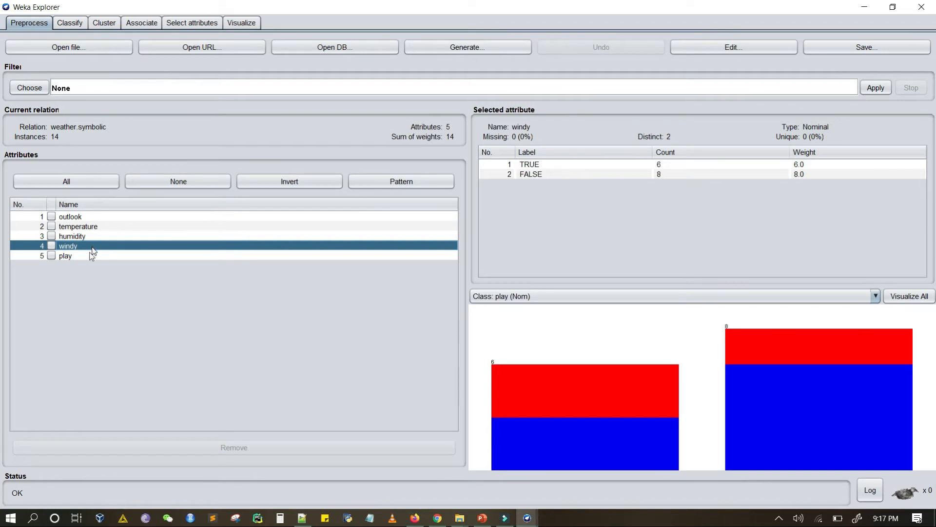
{"action": "left_click", "coordinate": [87, 258]}
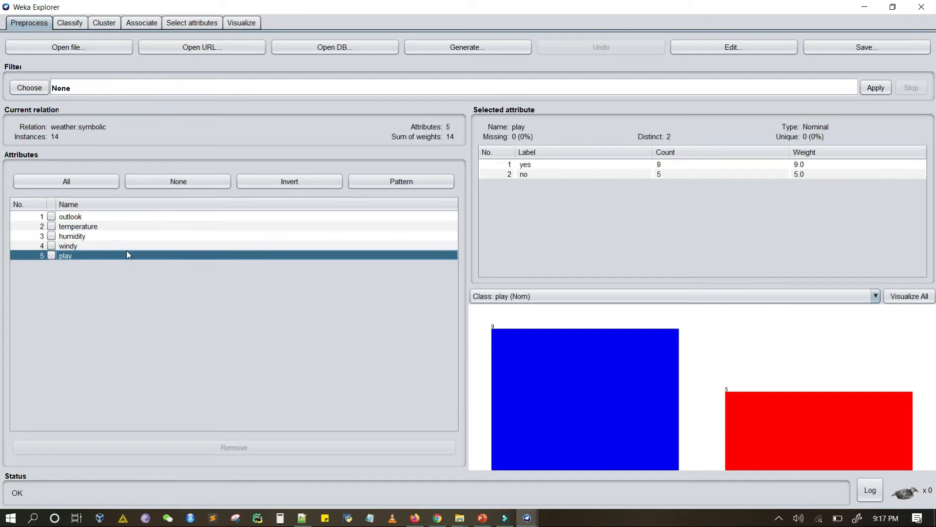
{"action": "left_click", "coordinate": [94, 216]}
{"action": "left_click", "coordinate": [97, 246]}
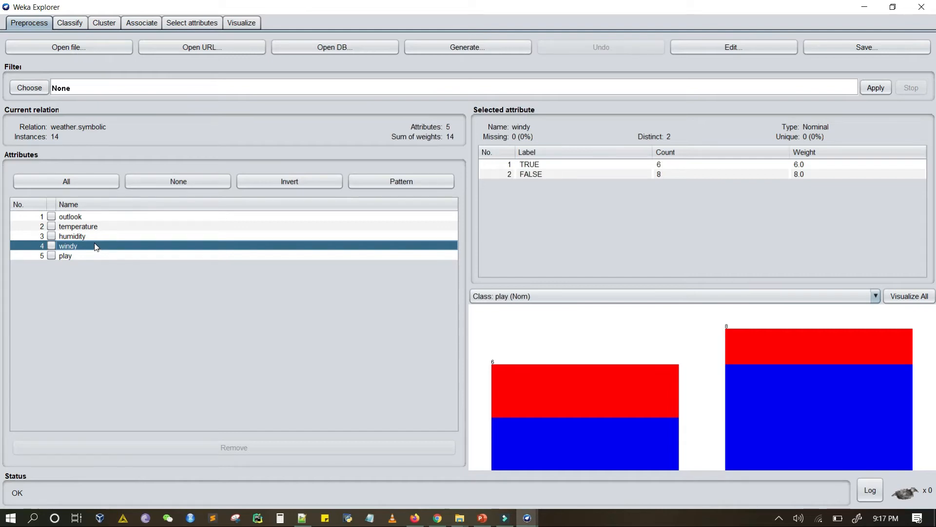
Step: Choose the J48 decision tree as the classifier for the weather data
{"action": "left_click", "coordinate": [69, 24]}
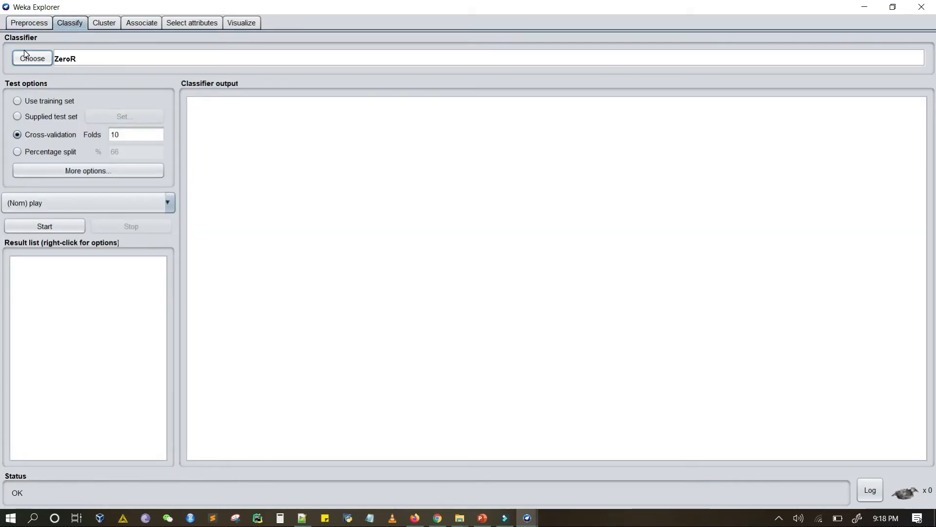
{"action": "left_click", "coordinate": [32, 60]}
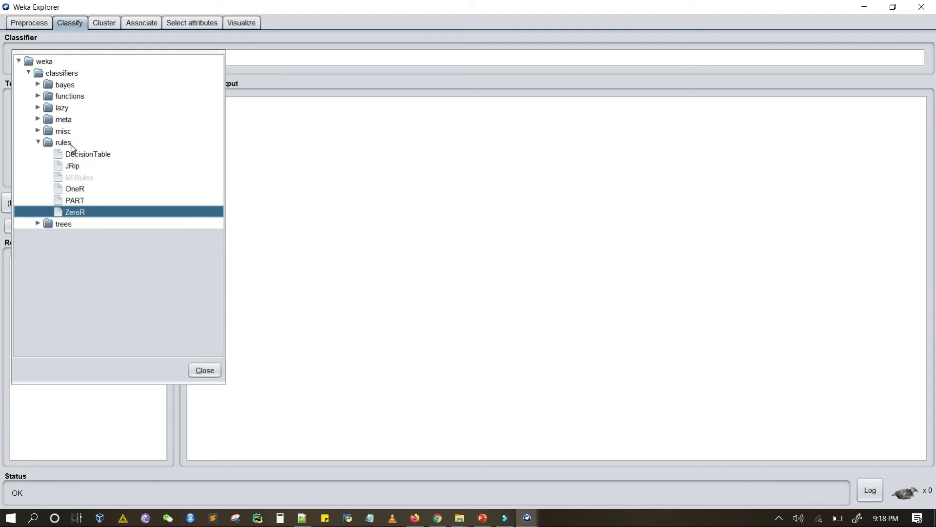
{"action": "left_click", "coordinate": [39, 142]}
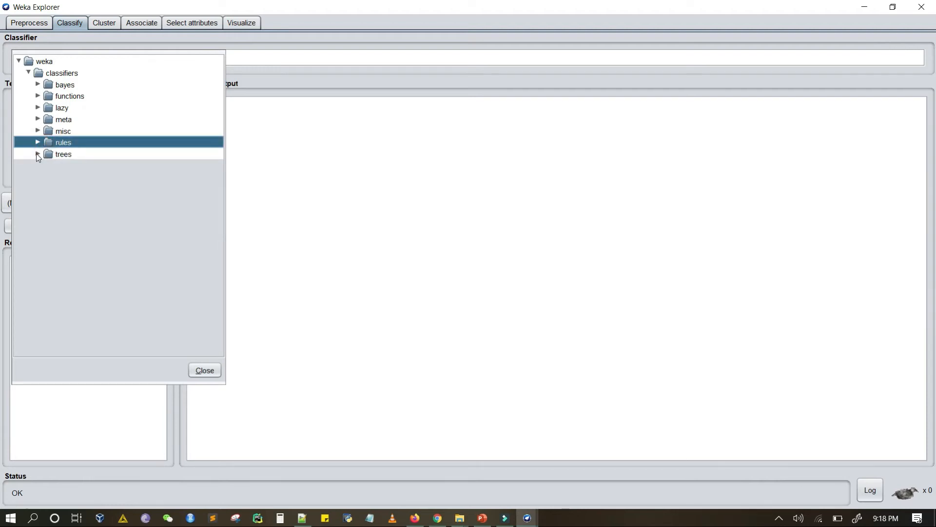
{"action": "left_click", "coordinate": [38, 154]}
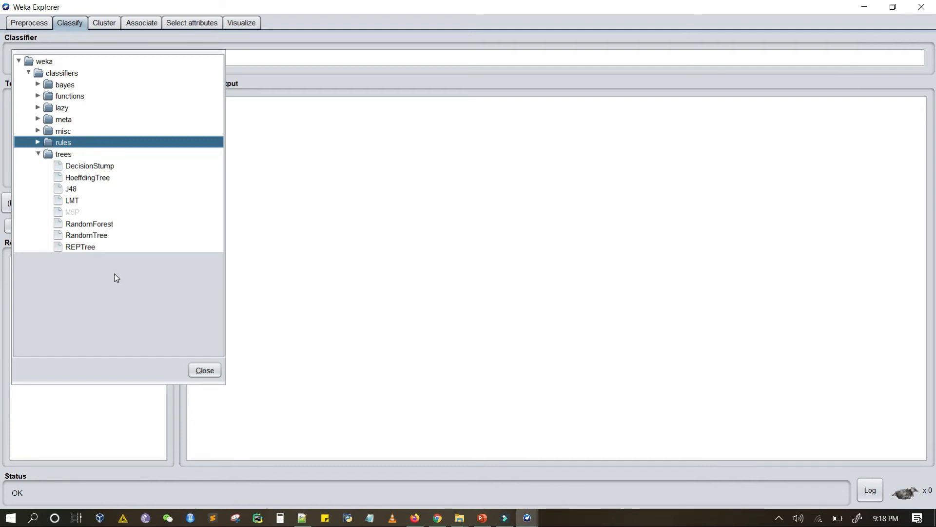
{"action": "left_click", "coordinate": [70, 190]}
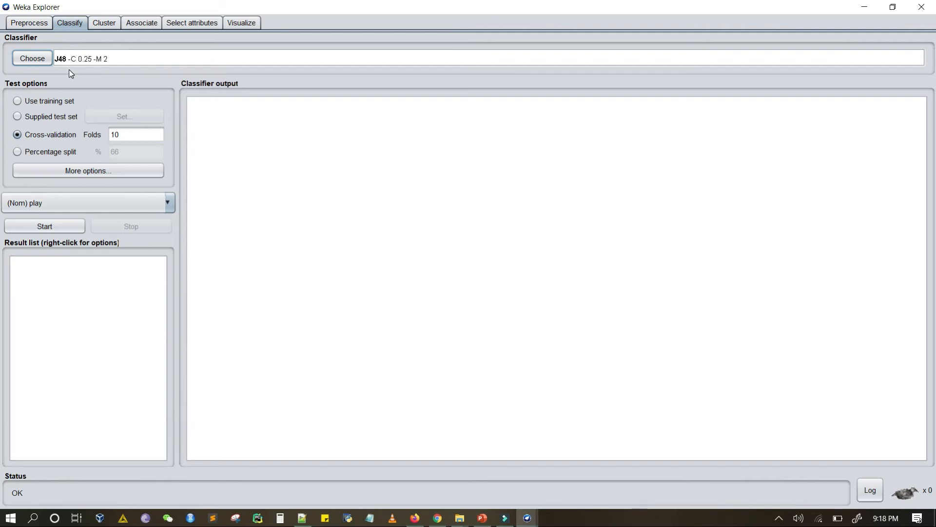
Step: Try the training set and supplied test set options, opening the test file chooser and closing it without loading a file
{"action": "left_click", "coordinate": [55, 100]}
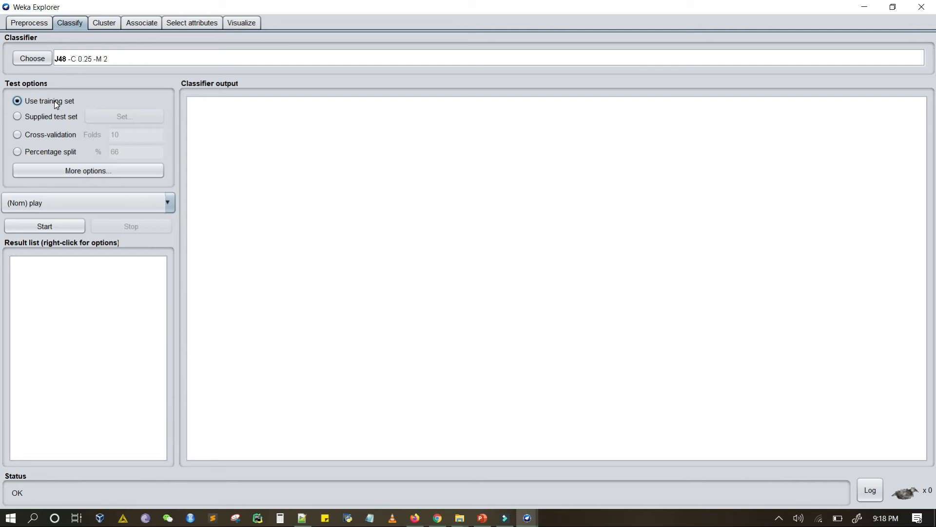
{"action": "left_click", "coordinate": [56, 116]}
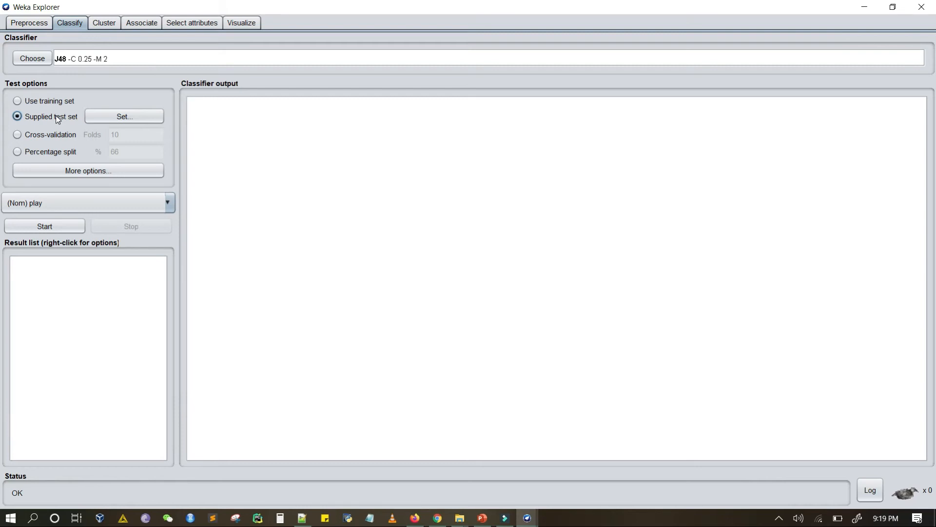
{"action": "left_click", "coordinate": [105, 119]}
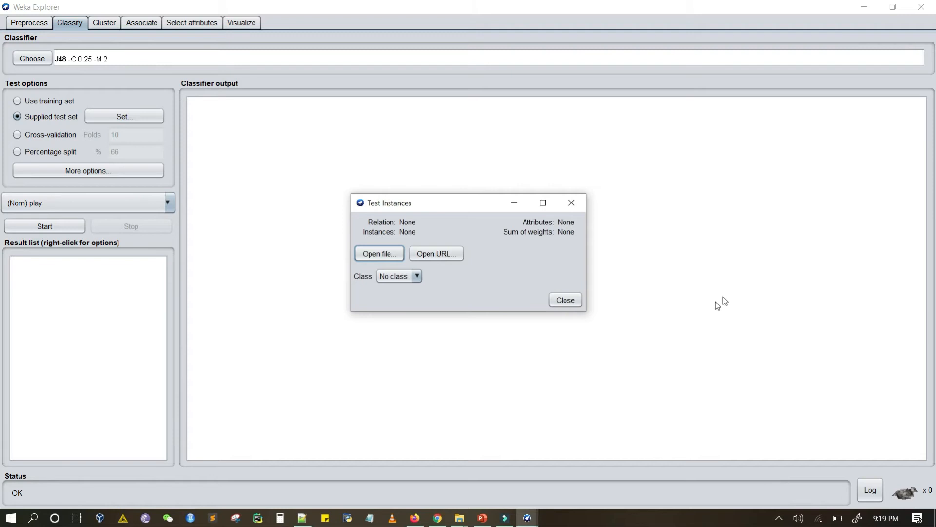
{"action": "left_click", "coordinate": [379, 255]}
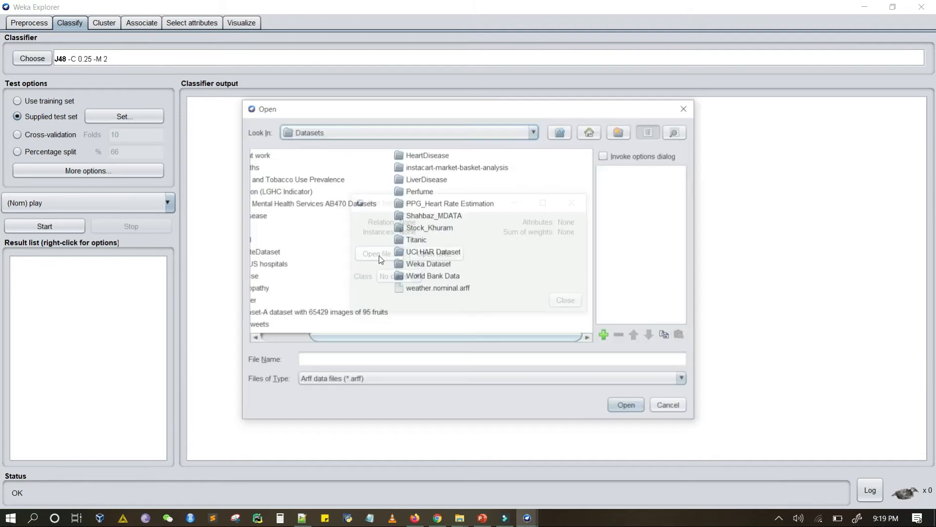
{"action": "left_click", "coordinate": [686, 106]}
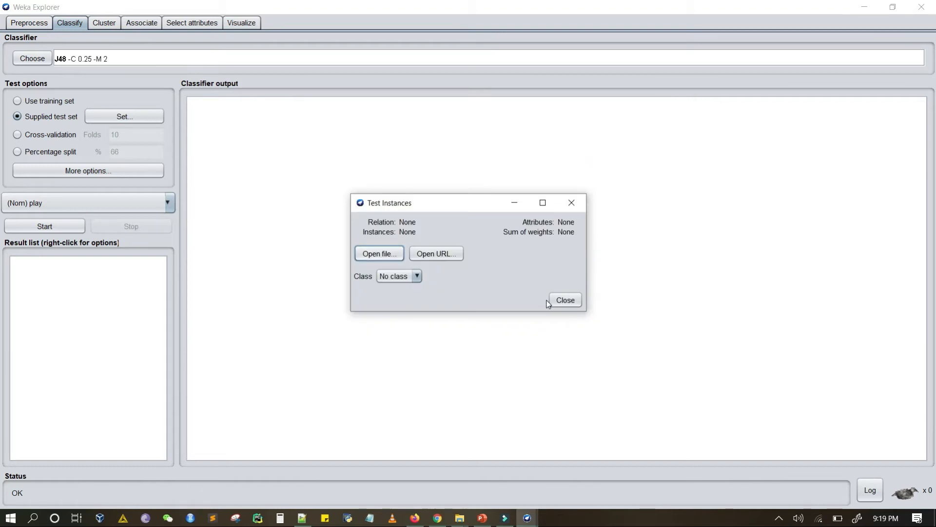
{"action": "left_click", "coordinate": [563, 300]}
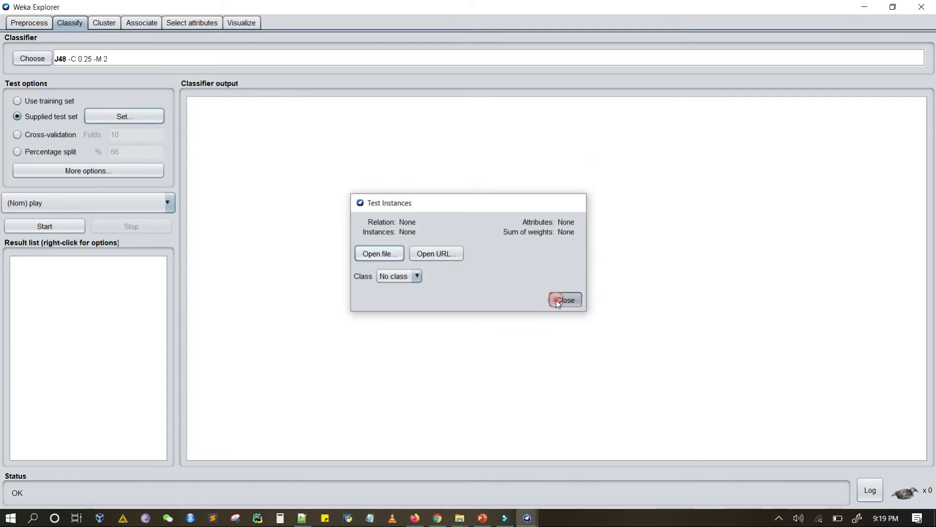
Step: Try the cross-validation test option and a percentage split of 80%
{"action": "left_click", "coordinate": [46, 134]}
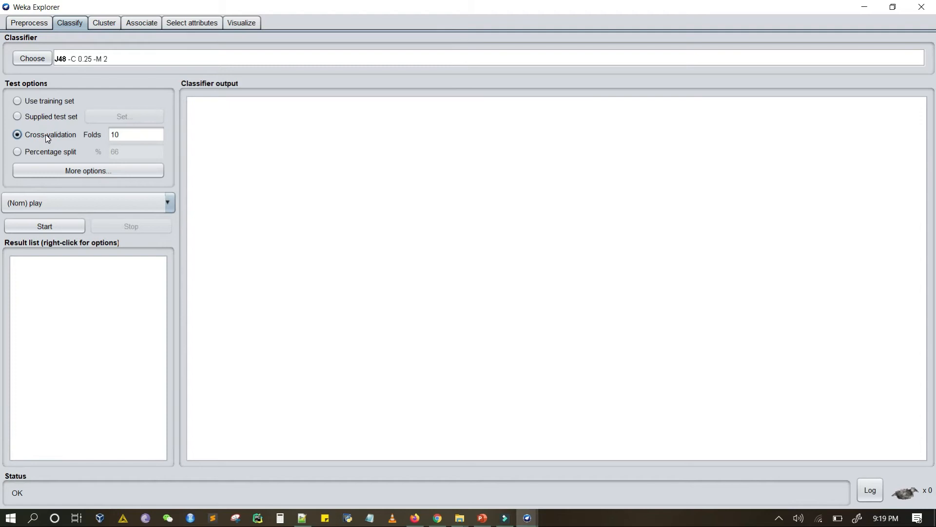
{"action": "left_click", "coordinate": [116, 135]}
{"action": "left_click", "coordinate": [65, 137]}
{"action": "left_click", "coordinate": [34, 150]}
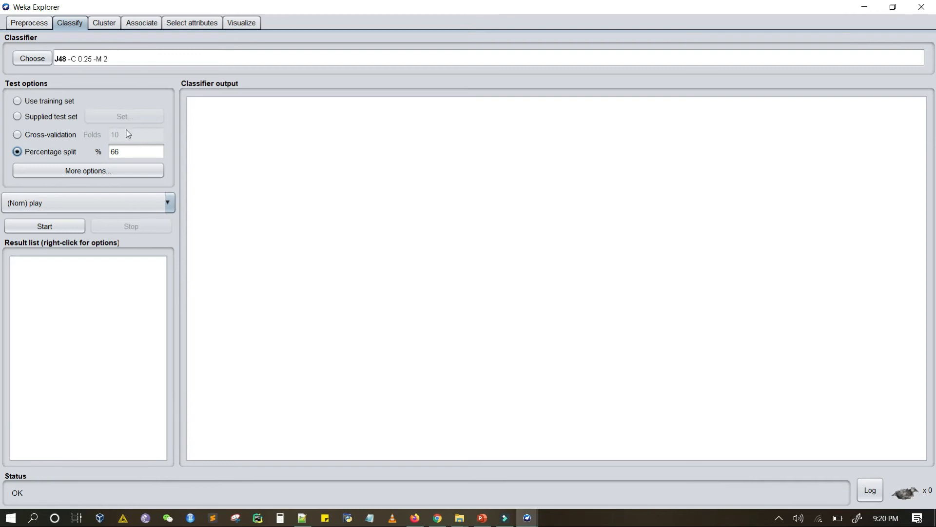
{"action": "double_click", "coordinate": [115, 152]}
{"action": "type", "text": "80"}
{"action": "left_click", "coordinate": [147, 190]}
Step: Select cross-validation with 10 folds as the test option and play as the class attribute
{"action": "left_click", "coordinate": [40, 137]}
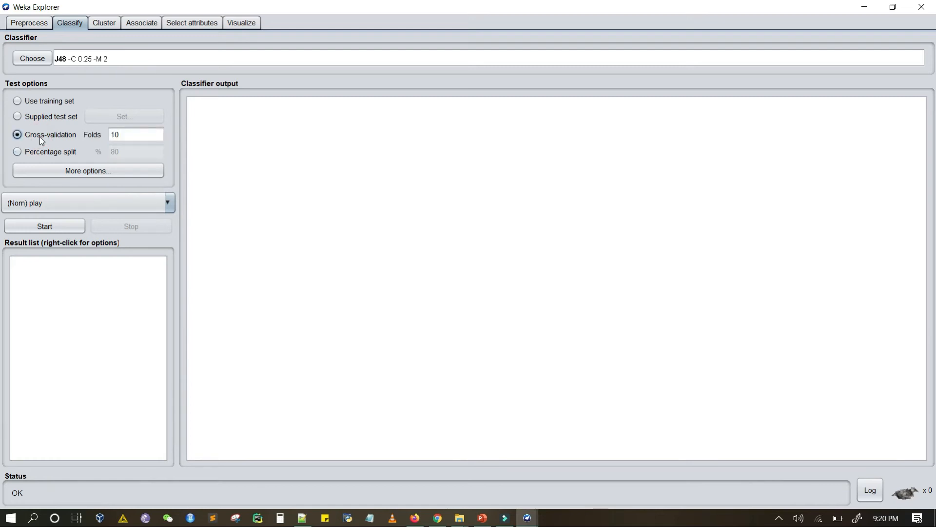
{"action": "left_click", "coordinate": [170, 203]}
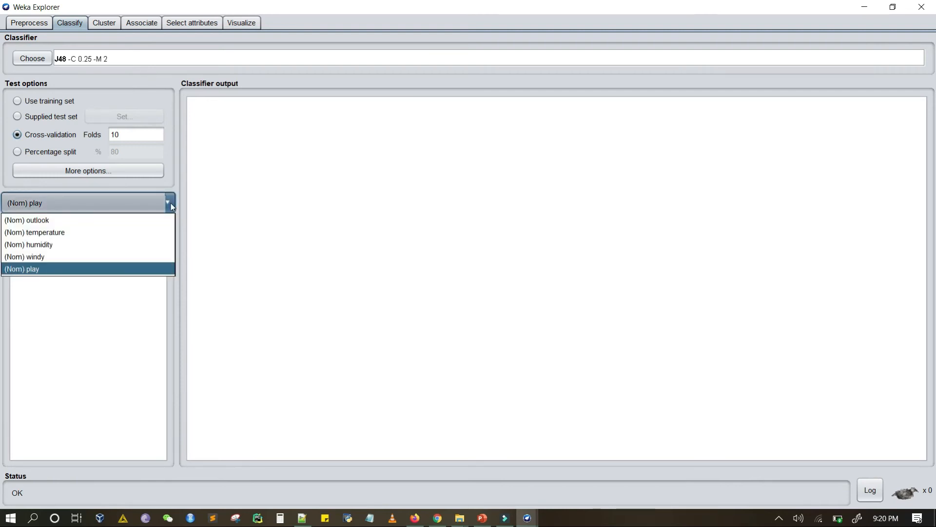
{"action": "left_click", "coordinate": [72, 268]}
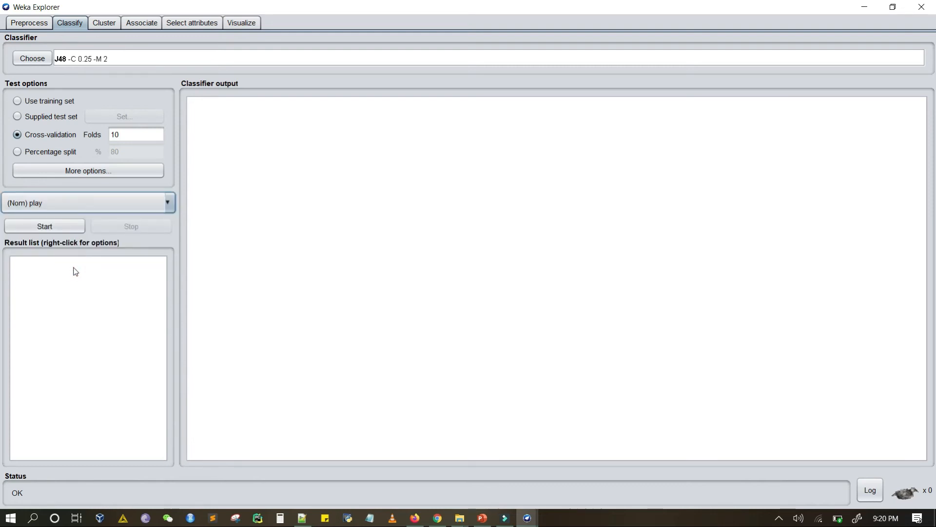
Step: Run the J48 classifier and review its output, from the run information and pruned tree down to the confusion matrix
{"action": "left_click", "coordinate": [68, 229]}
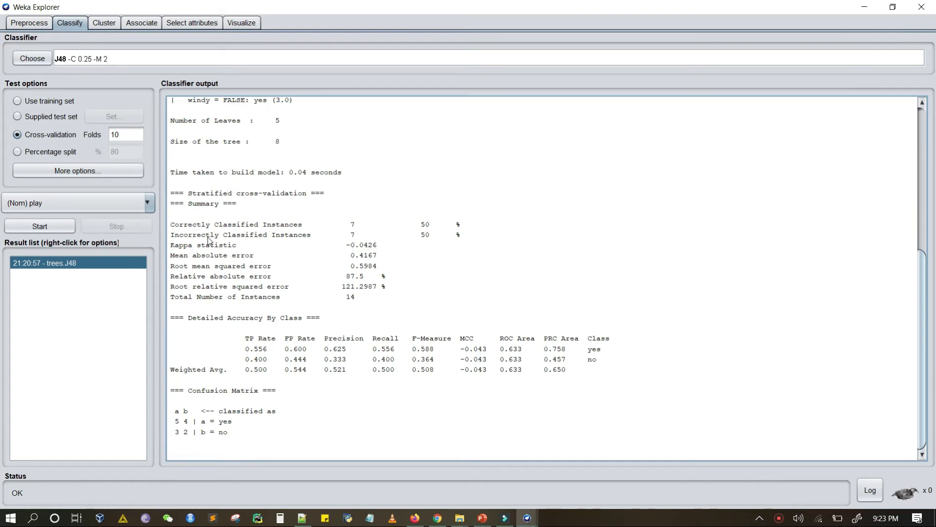
{"action": "scroll", "coordinate": [208, 239], "scroll_direction": "up", "scroll_amount": 2}
{"action": "scroll", "coordinate": [208, 237], "scroll_direction": "up", "scroll_amount": 6}
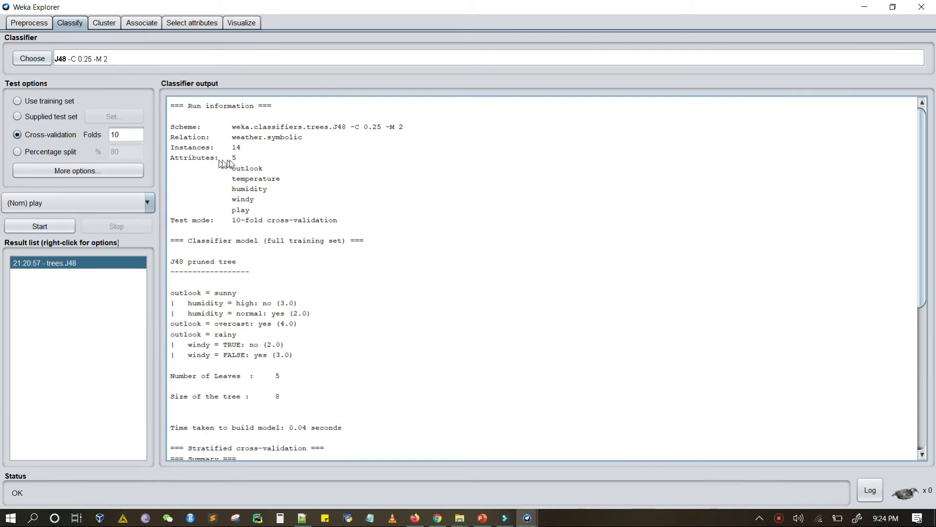
{"action": "scroll", "coordinate": [235, 158], "scroll_direction": "down", "scroll_amount": 7}
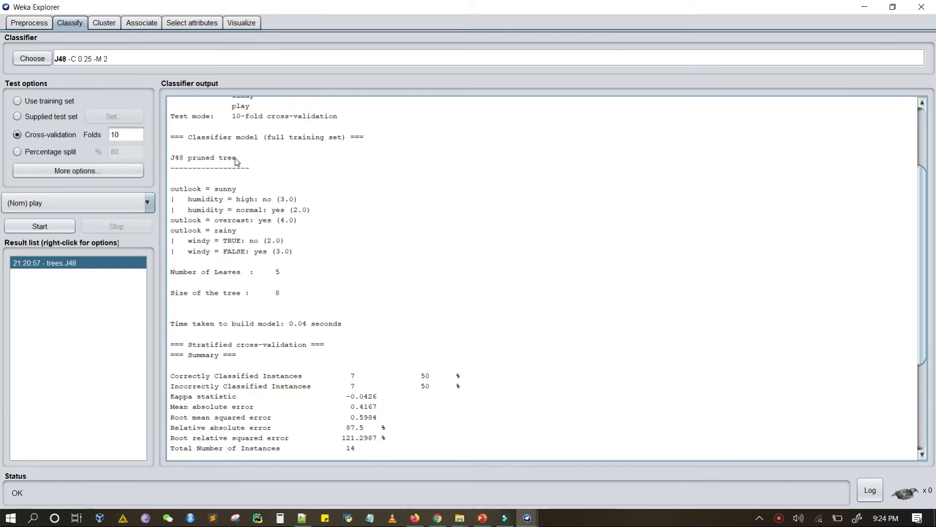
{"action": "scroll", "coordinate": [236, 159], "scroll_direction": "down", "scroll_amount": 1}
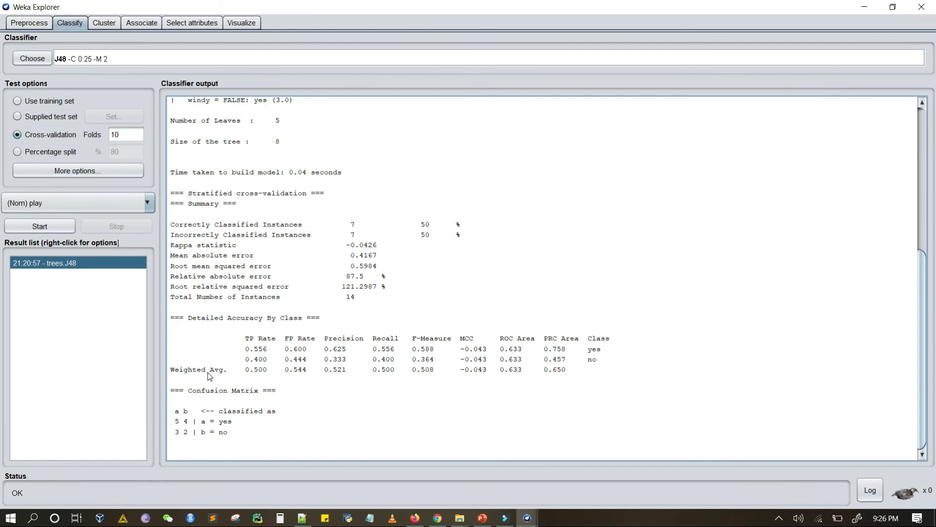
Step: Visualize the decision tree of the trees.J48 result, bring its window to the front and maximize it
{"action": "left_click", "coordinate": [112, 263]}
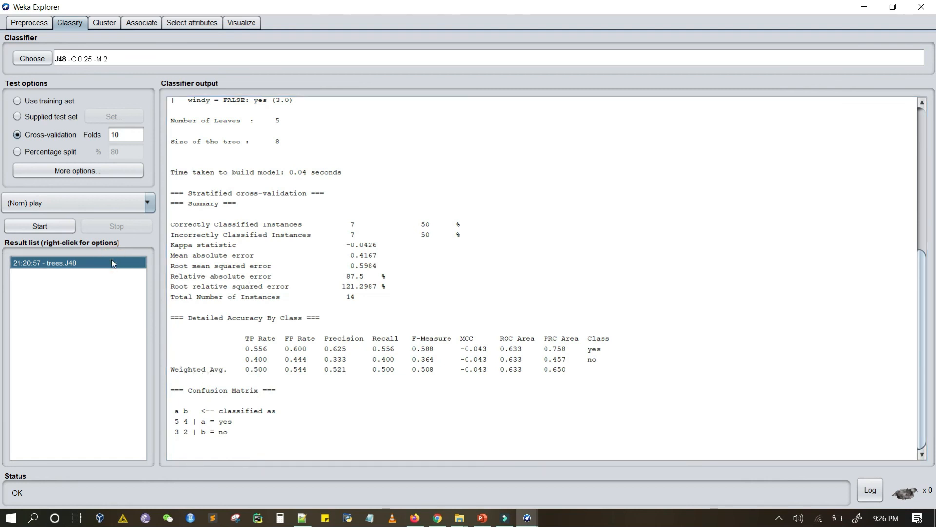
{"action": "right_click", "coordinate": [113, 263]}
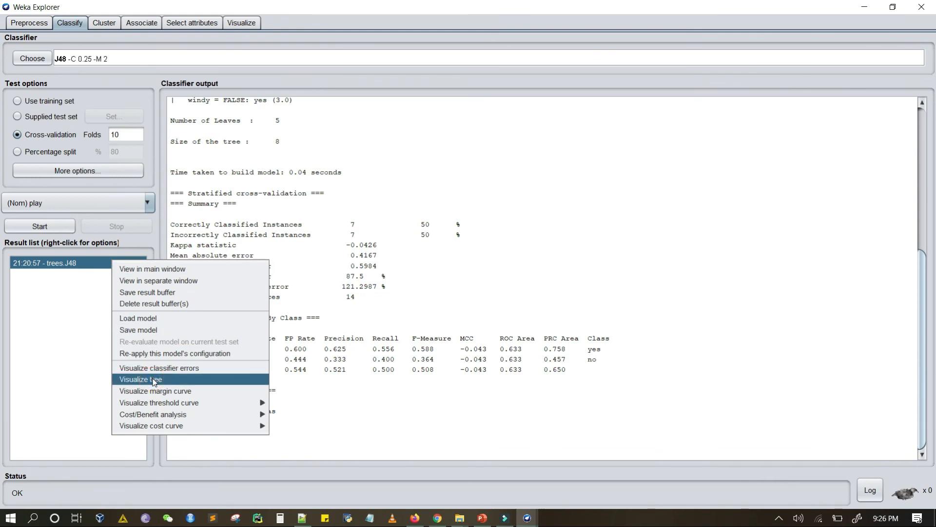
{"action": "left_click", "coordinate": [154, 380]}
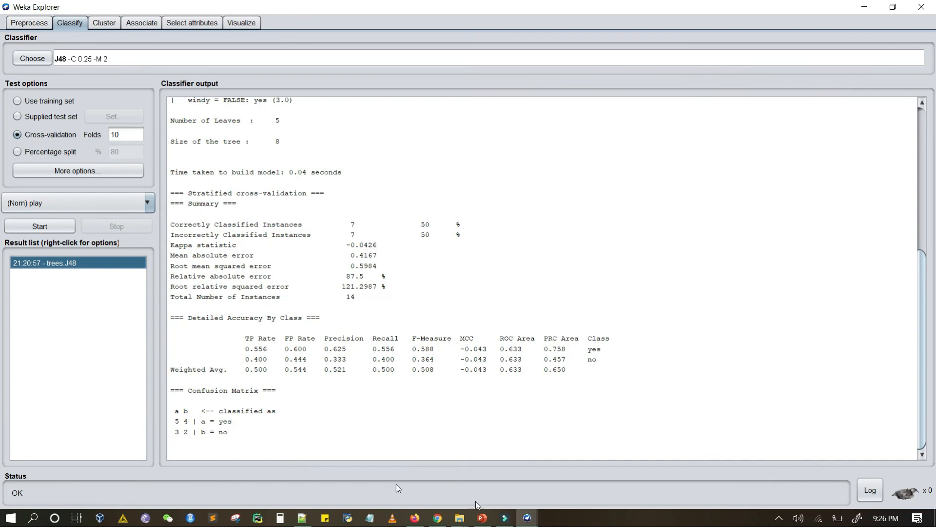
{"action": "mouse_move", "coordinate": [537, 521]}
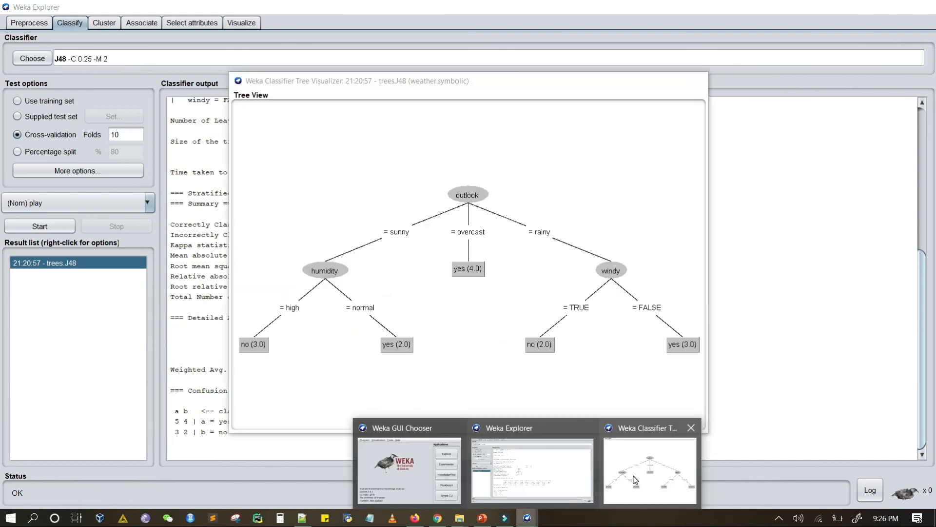
{"action": "left_click", "coordinate": [866, 398]}
{"action": "left_click", "coordinate": [665, 81]}
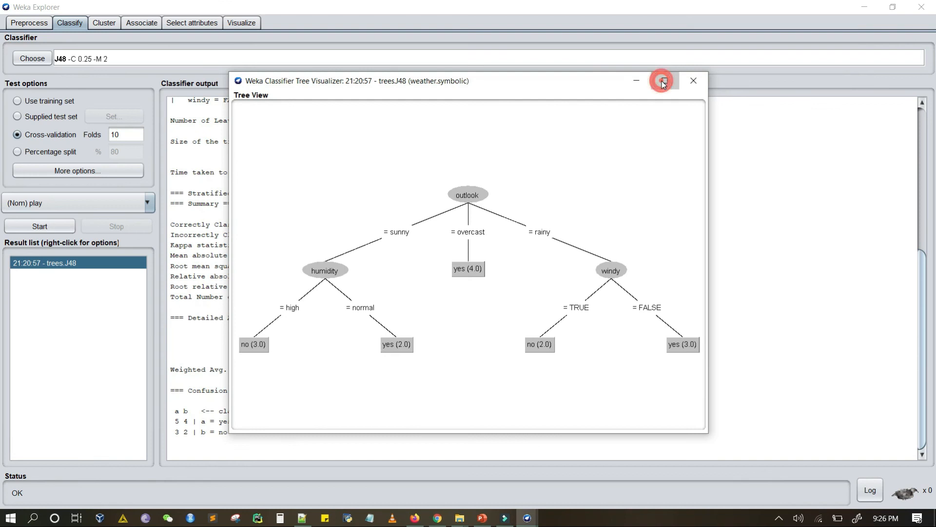